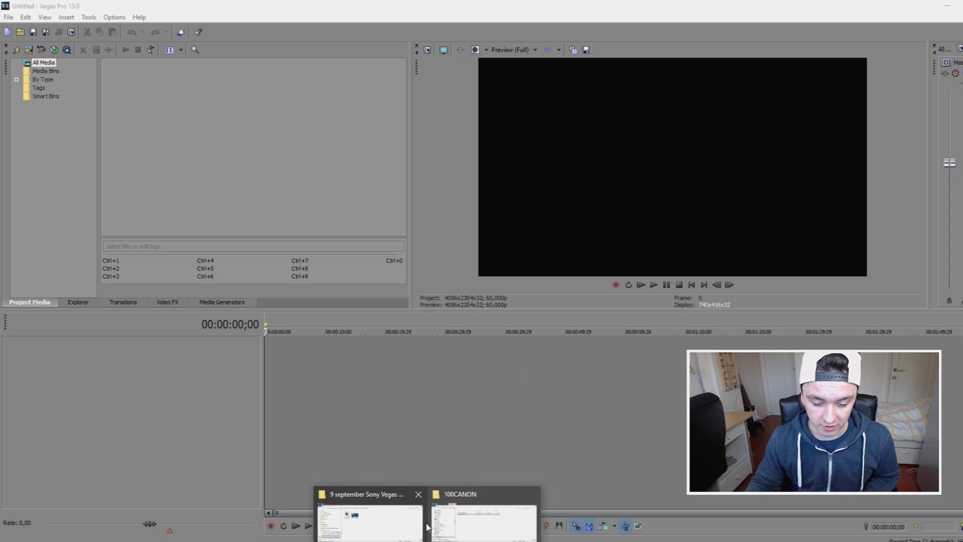
- Drag Thumbnail.jpg from File Explorer onto the Vegas Pro timeline
click(366, 498)
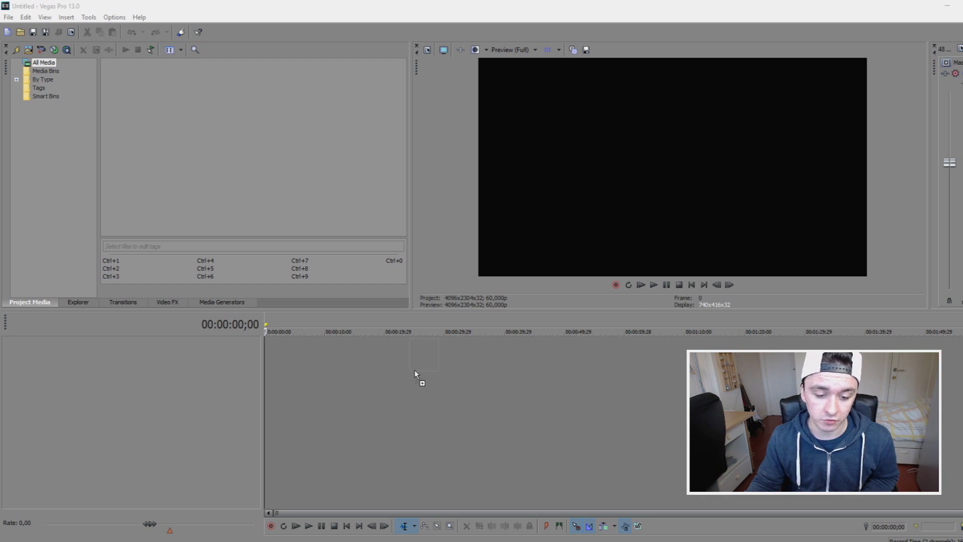
drag(414, 369, 412, 370)
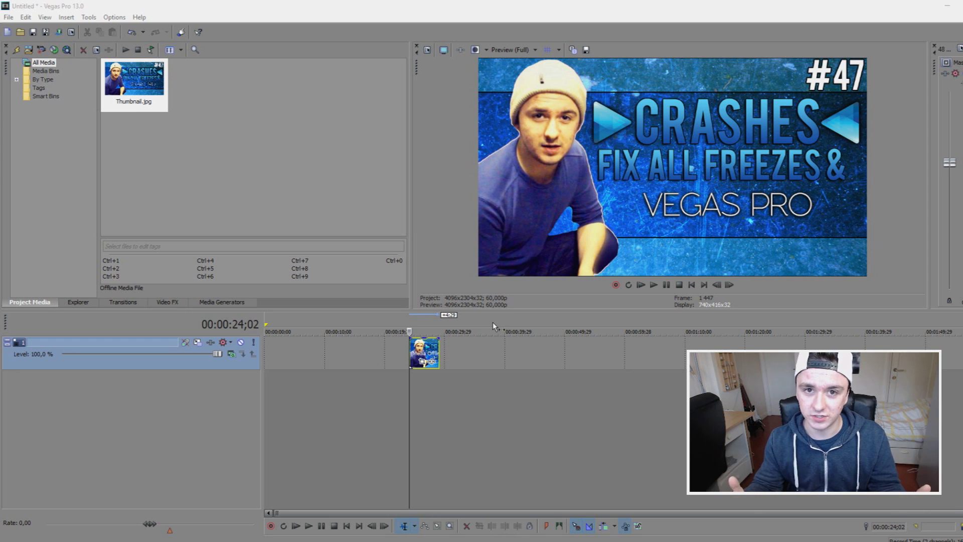
scroll(492, 322, up, 3)
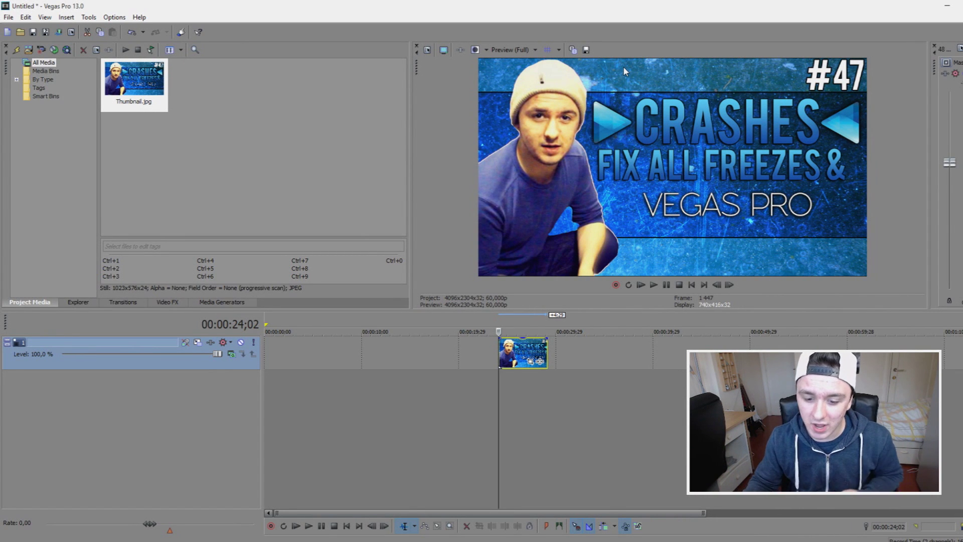
- Move the Thumbnail.jpg event later on the track, select it and delete it
drag(524, 351, 818, 346)
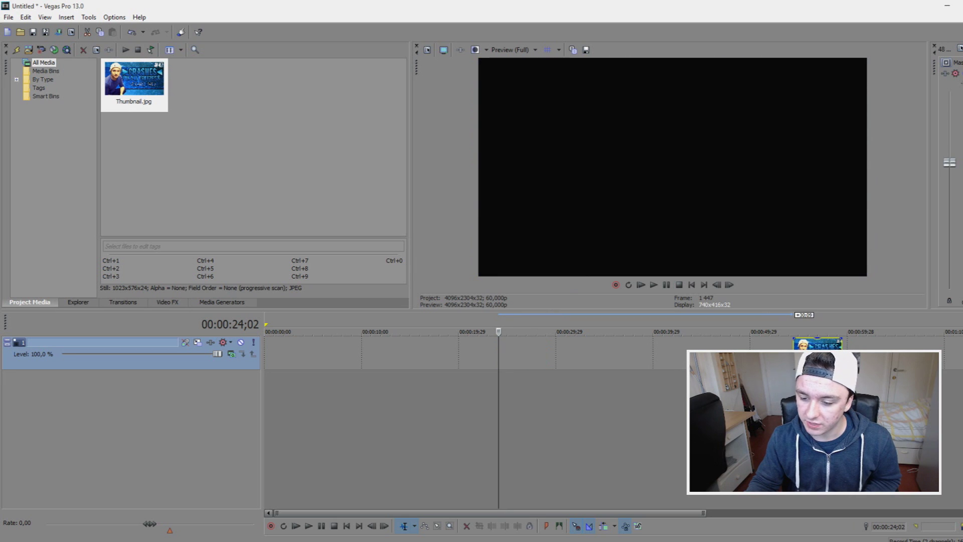
click(488, 348)
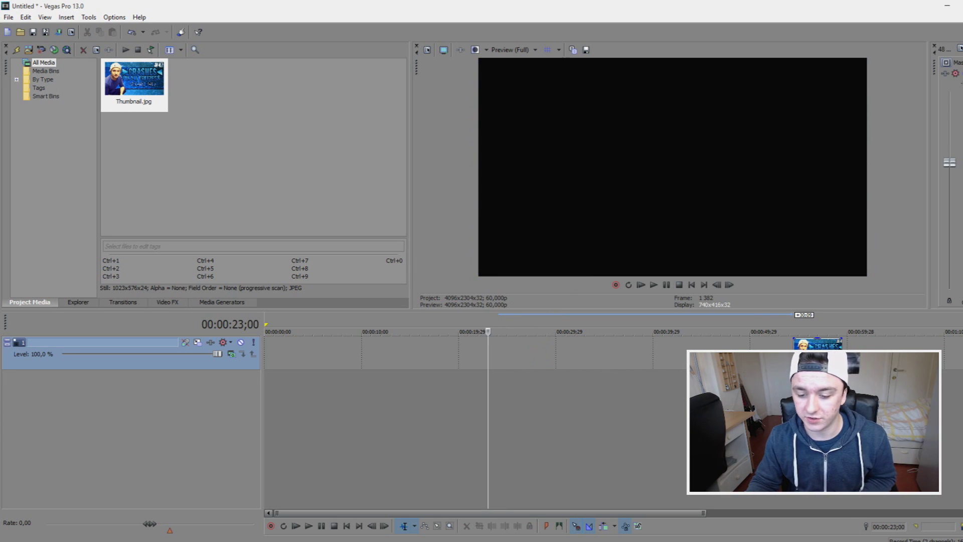
click(794, 346)
click(802, 346)
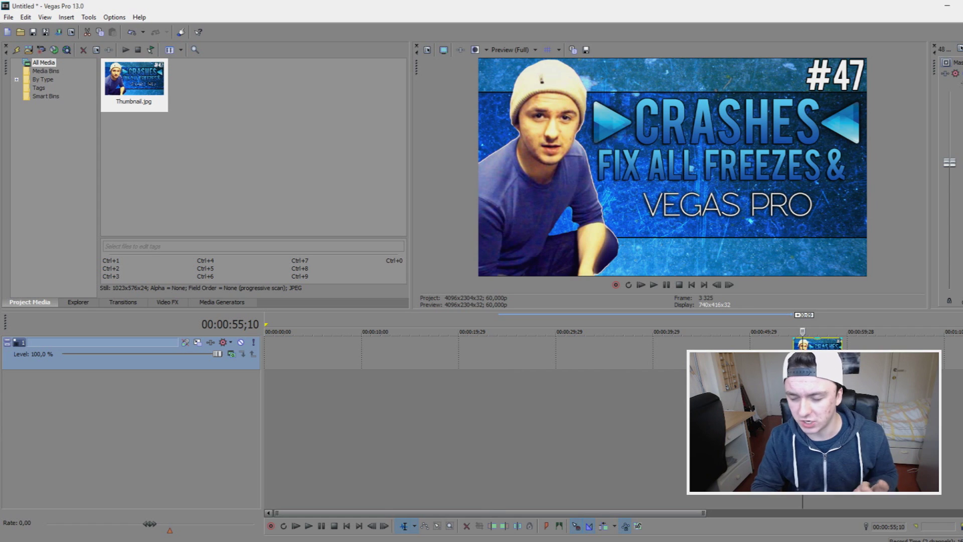
key(Delete)
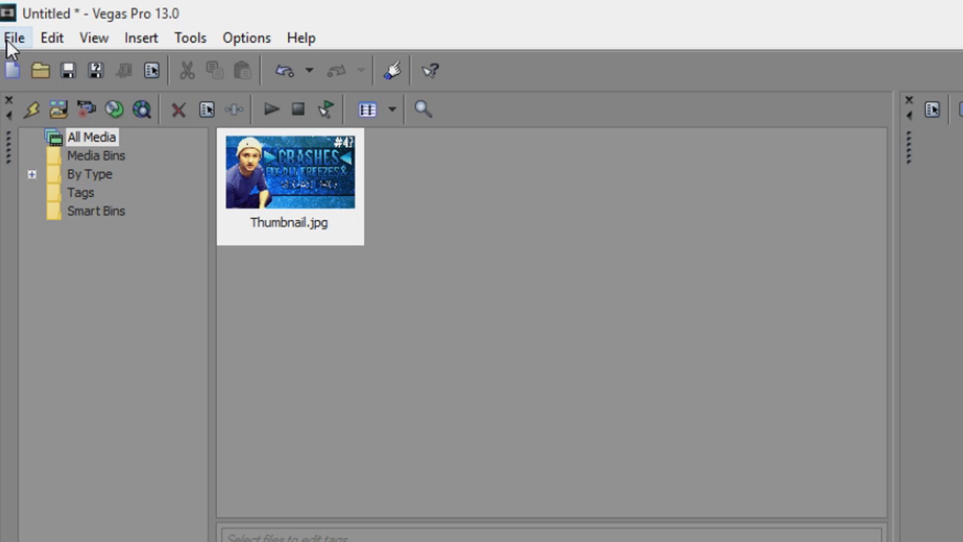
click(8, 18)
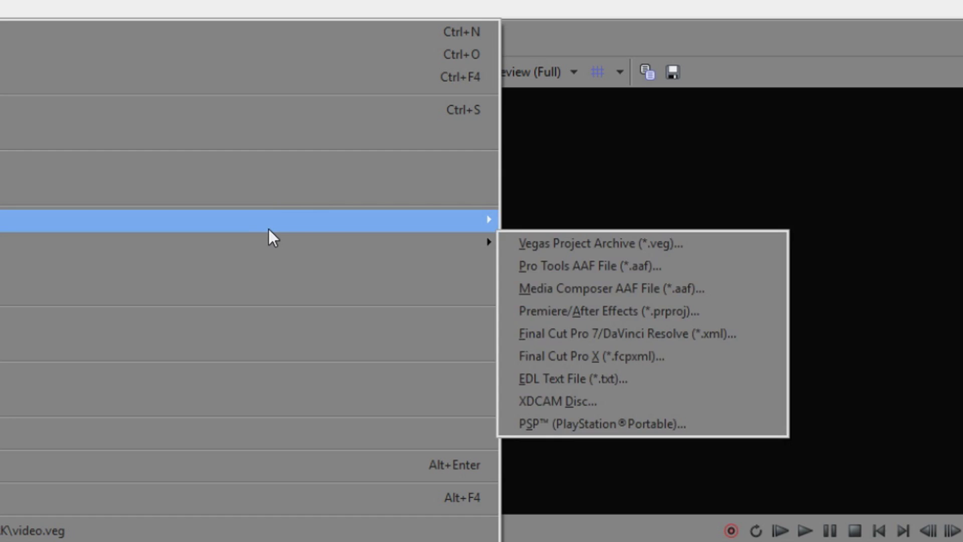
mouse_move(474, 128)
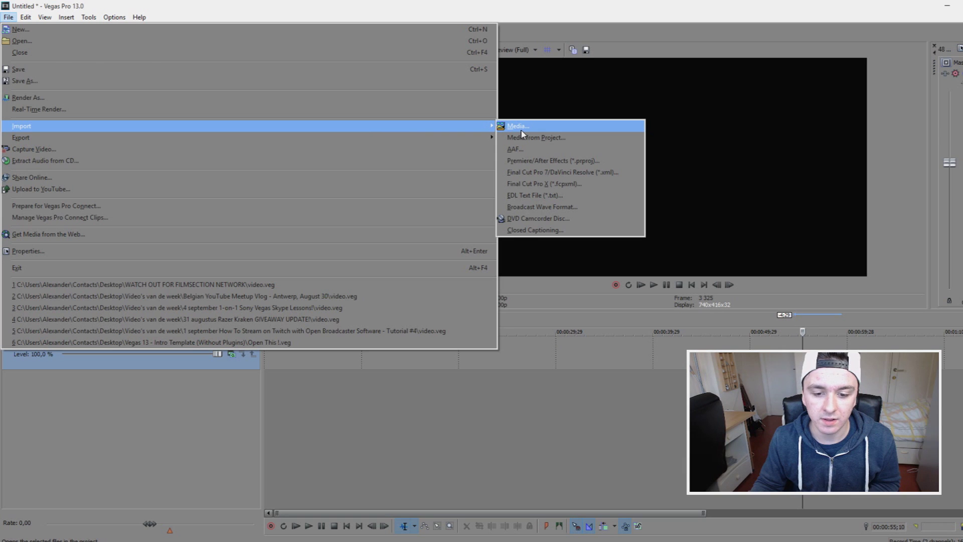
click(542, 222)
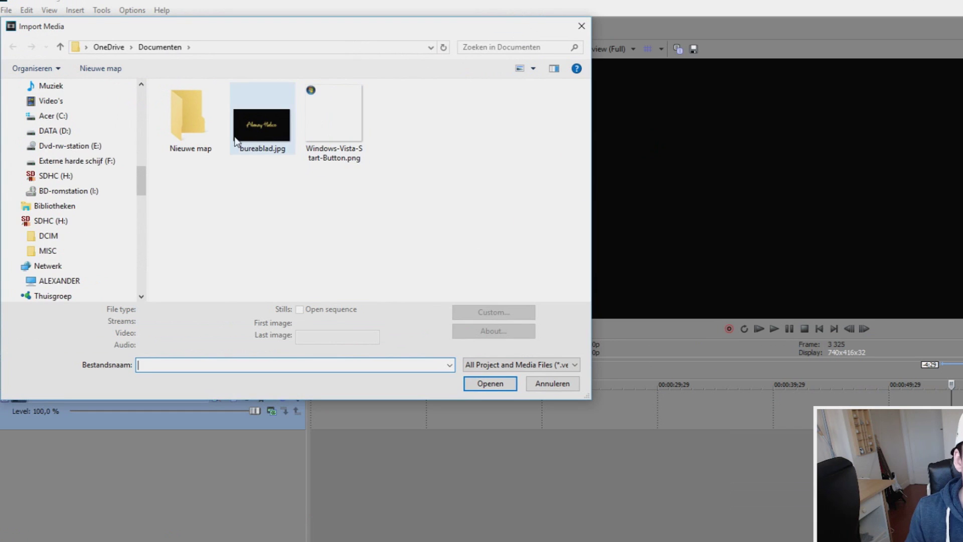
double_click(206, 112)
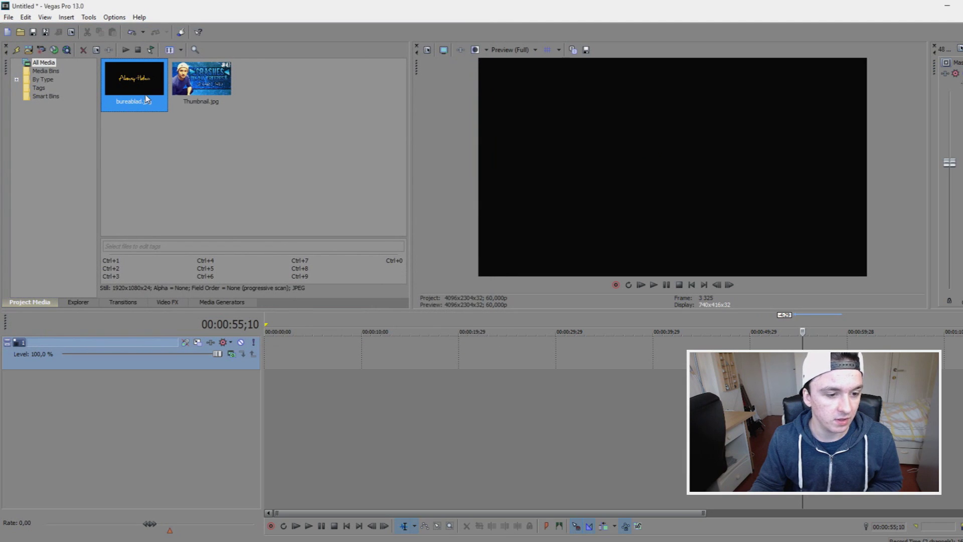
drag(137, 81, 315, 353)
click(315, 353)
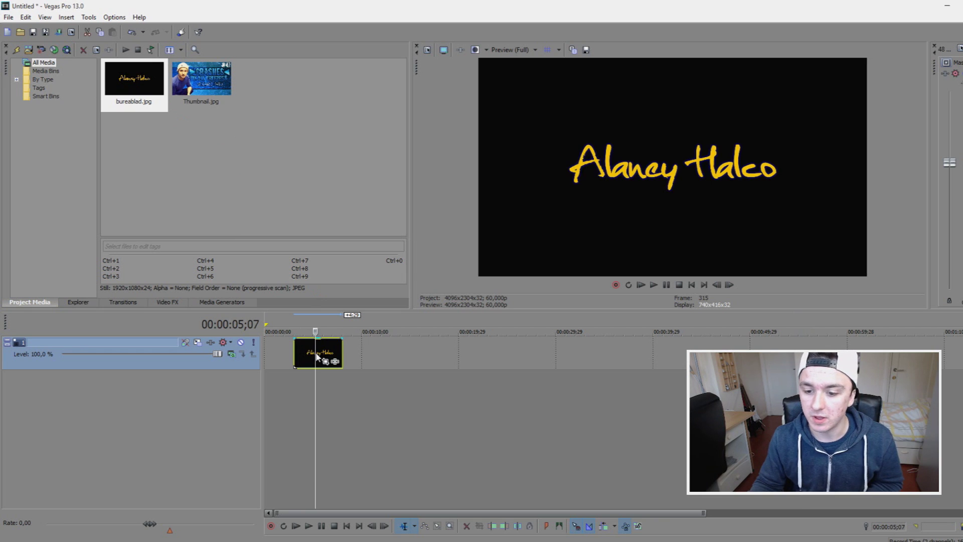
scroll(317, 351, up, 2)
key(Delete)
key(Delete)
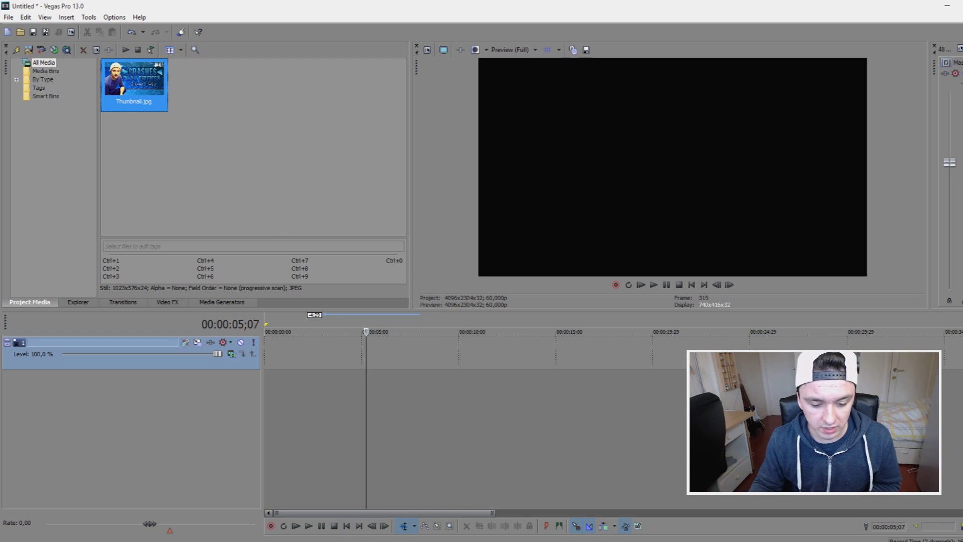
- Open the Internal preferences and filter for 'enable mul'
click(392, 538)
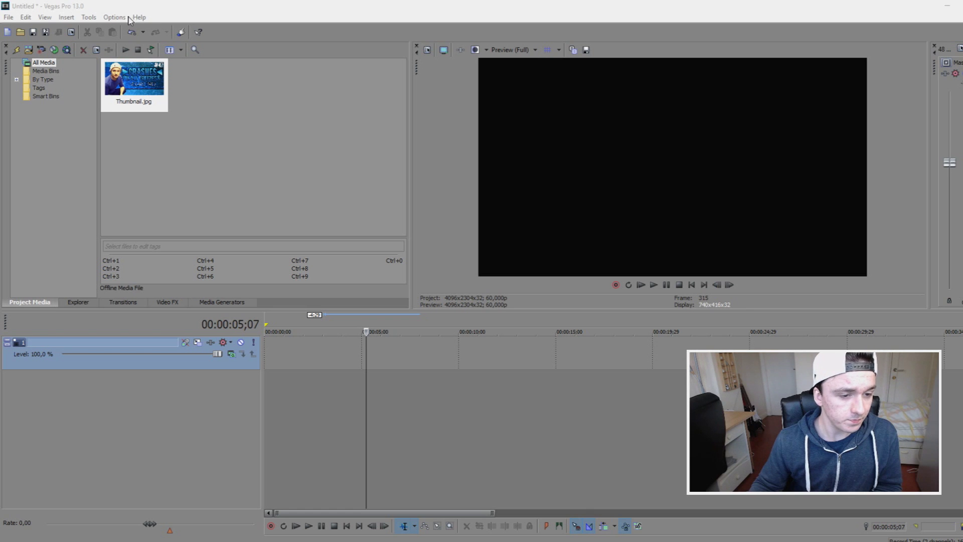
click(124, 18)
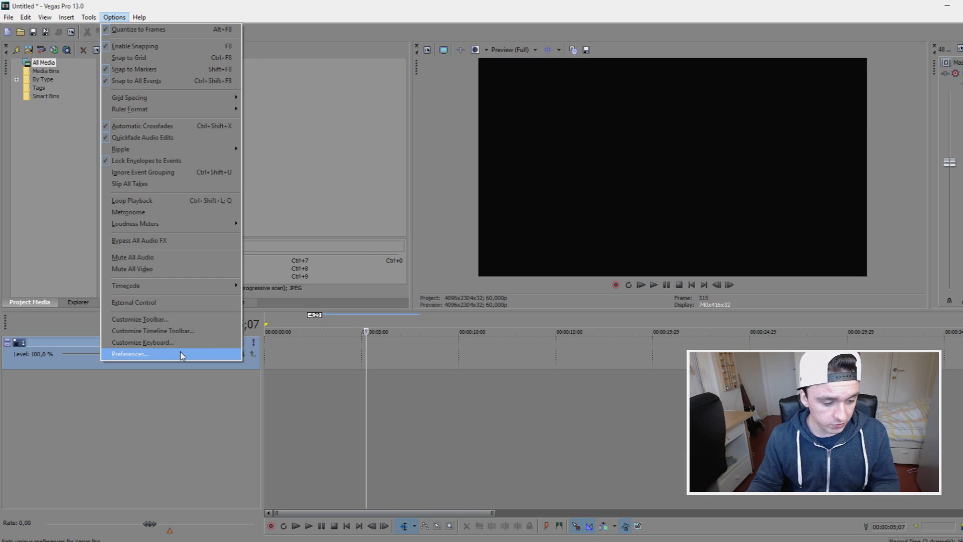
click(181, 354)
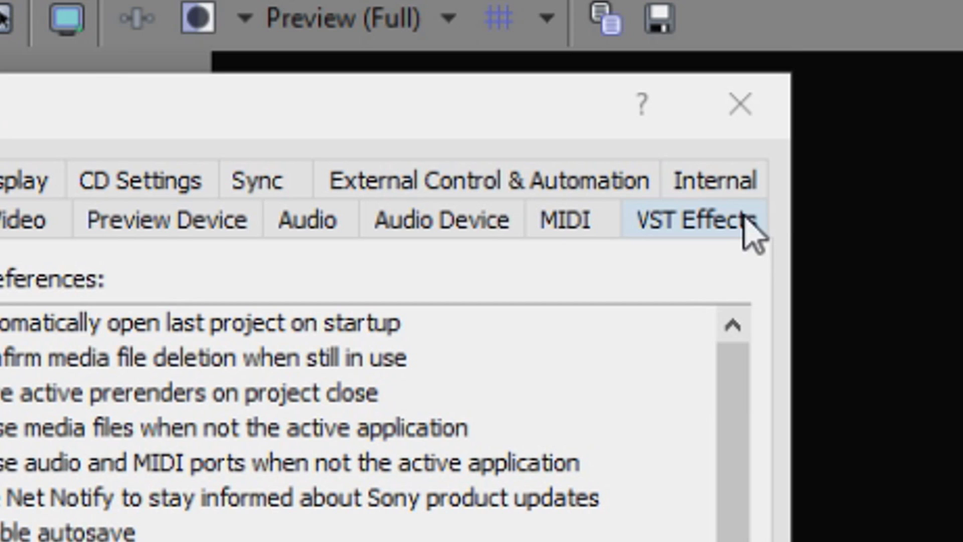
click(721, 152)
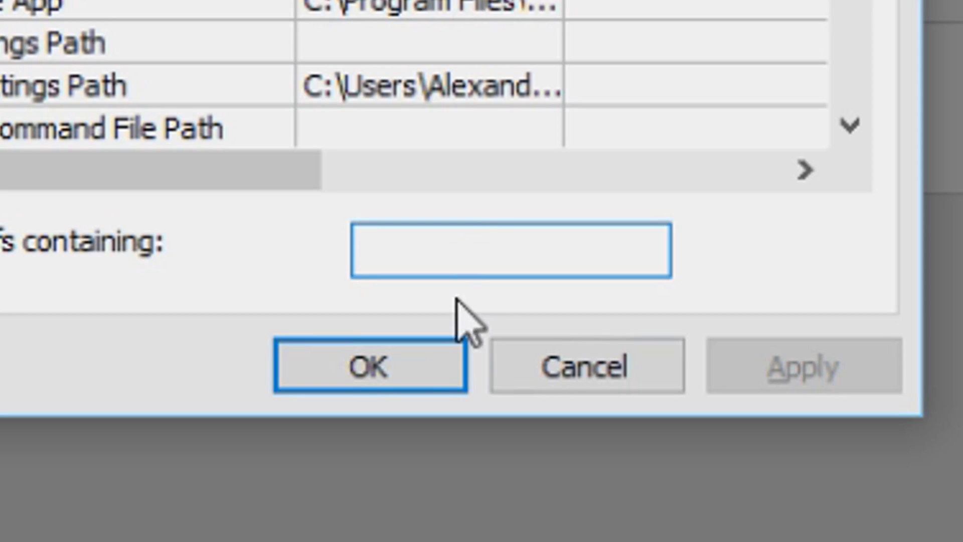
text(enable)
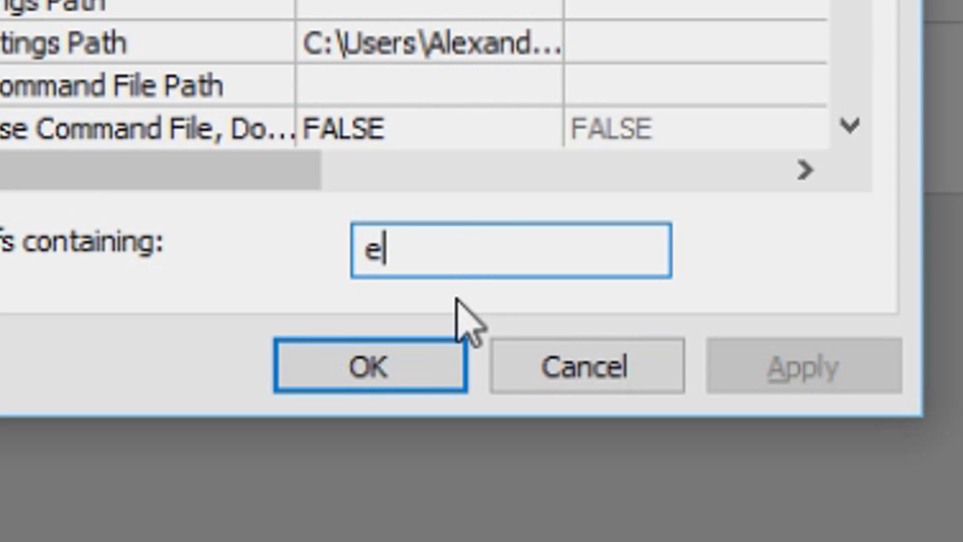
text( mul)
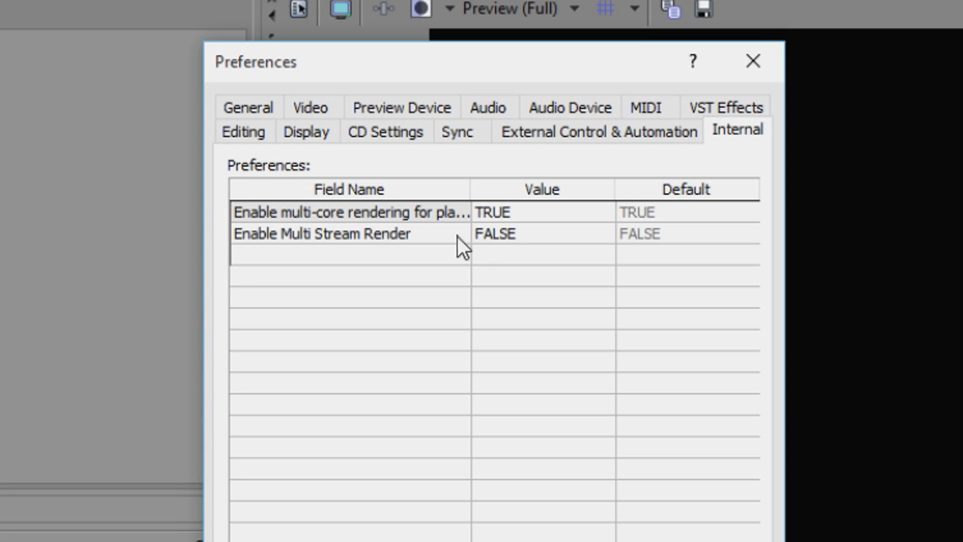
- Set 'Enable multi-core rendering for playback' to FALSE and confirm with OK
click(688, 206)
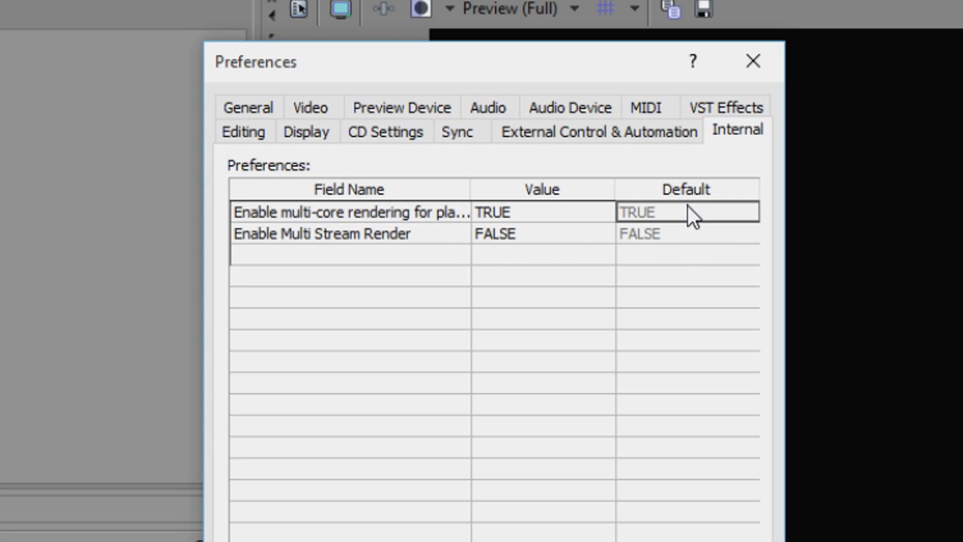
click(578, 210)
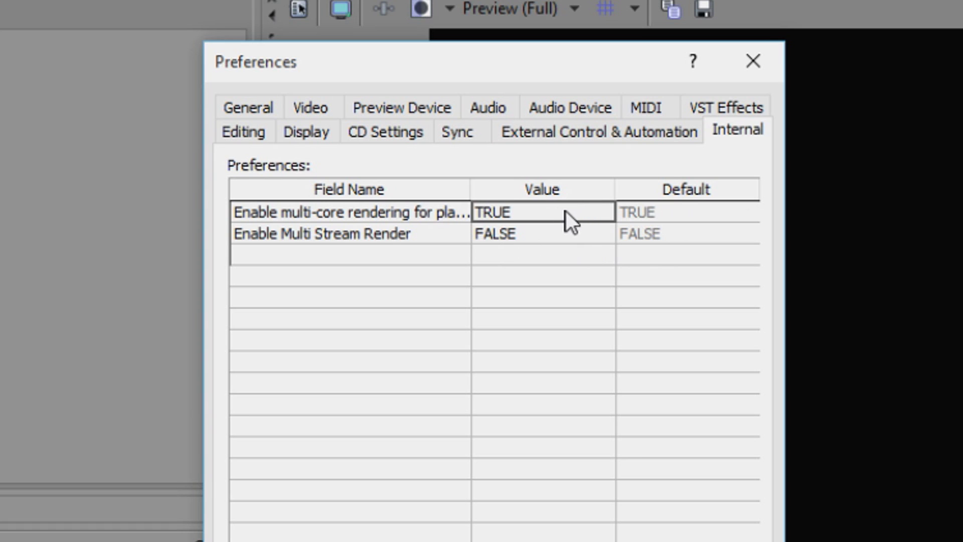
click(551, 212)
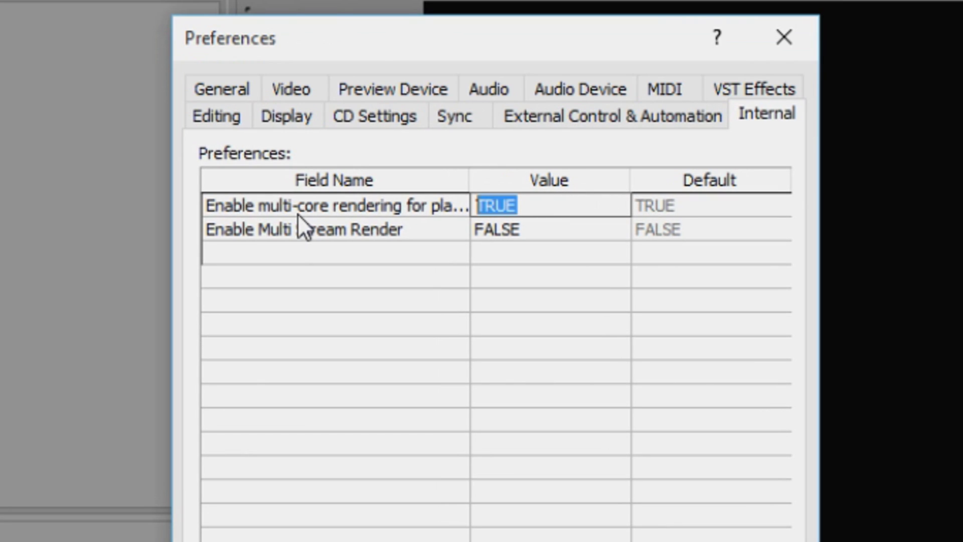
text(F)
key(BackSpace)
text(FALSE)
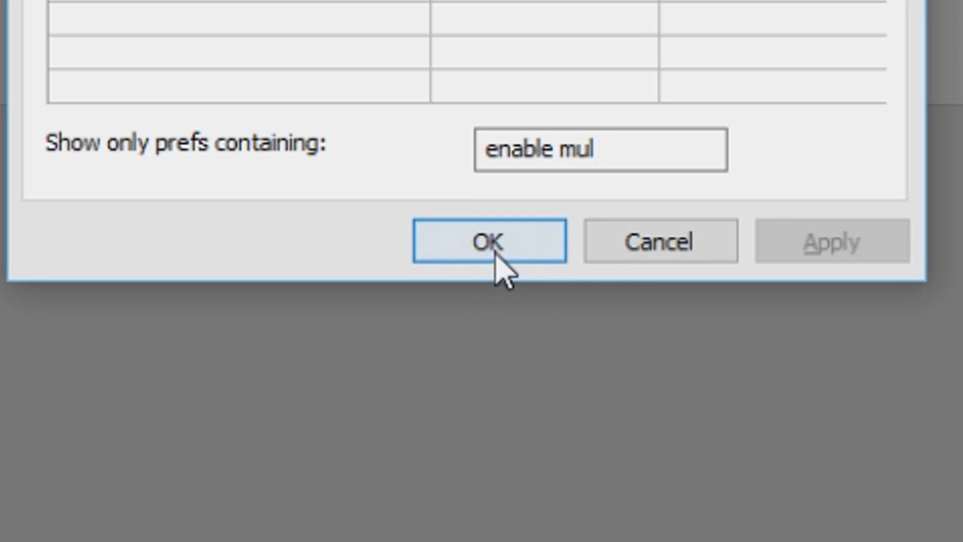
click(510, 403)
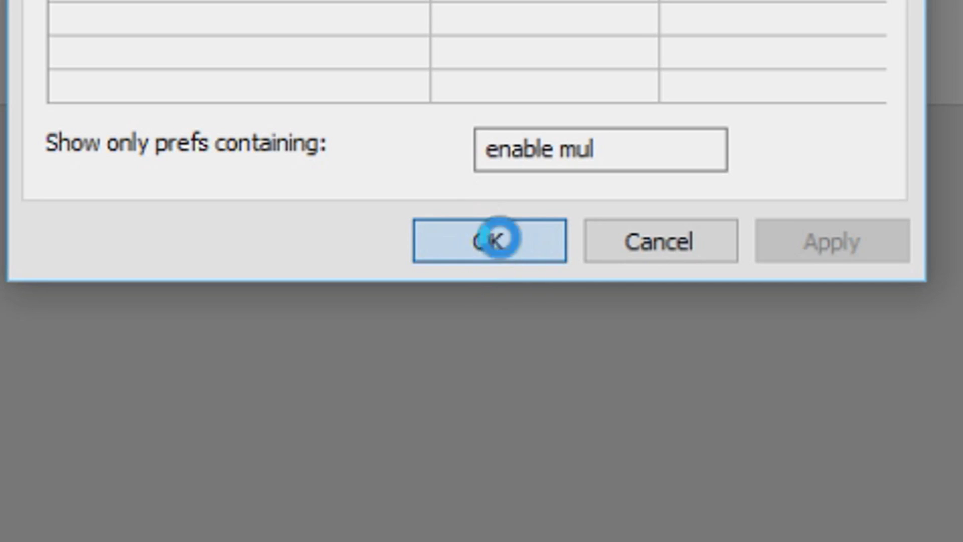
click(326, 108)
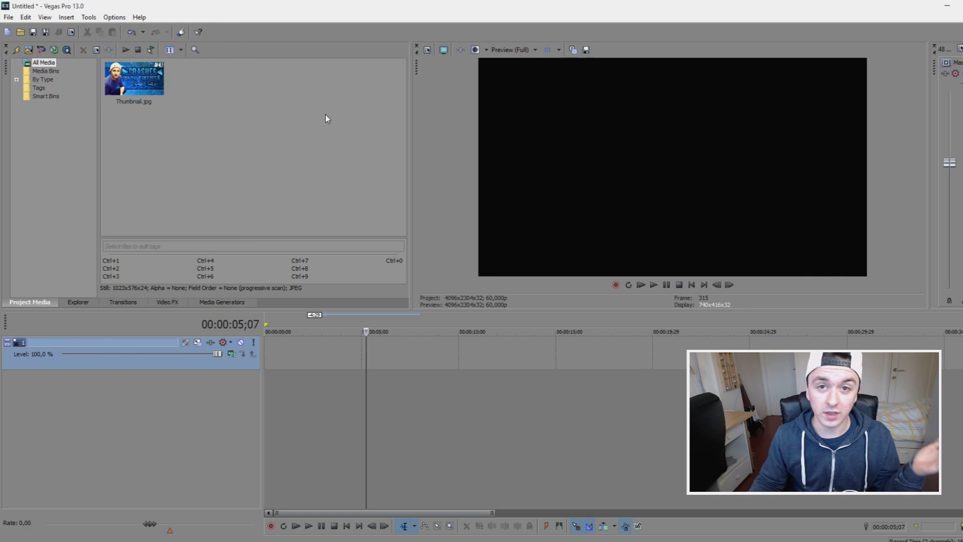
- In Video preferences, set GPU acceleration of video processing to Off, apply and close
click(115, 18)
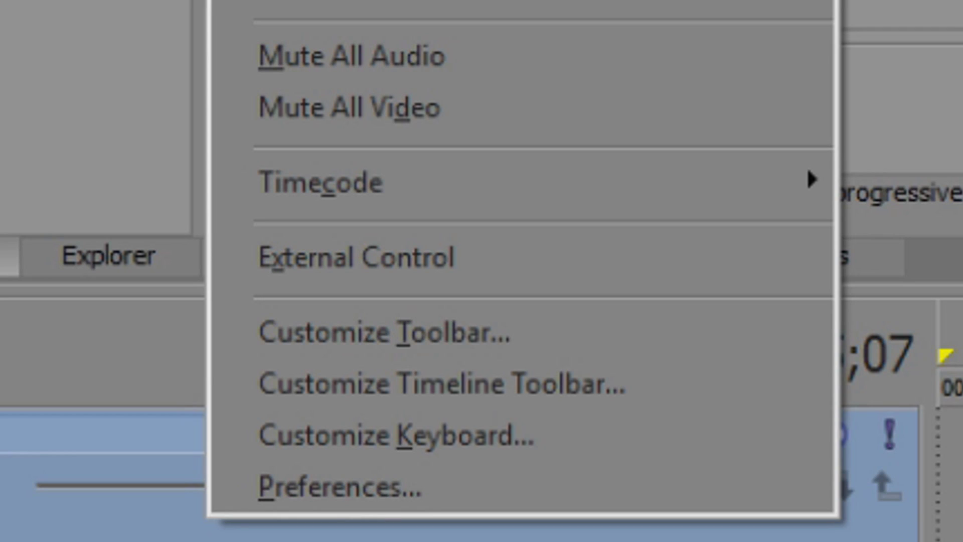
click(647, 501)
drag(469, 69, 442, 74)
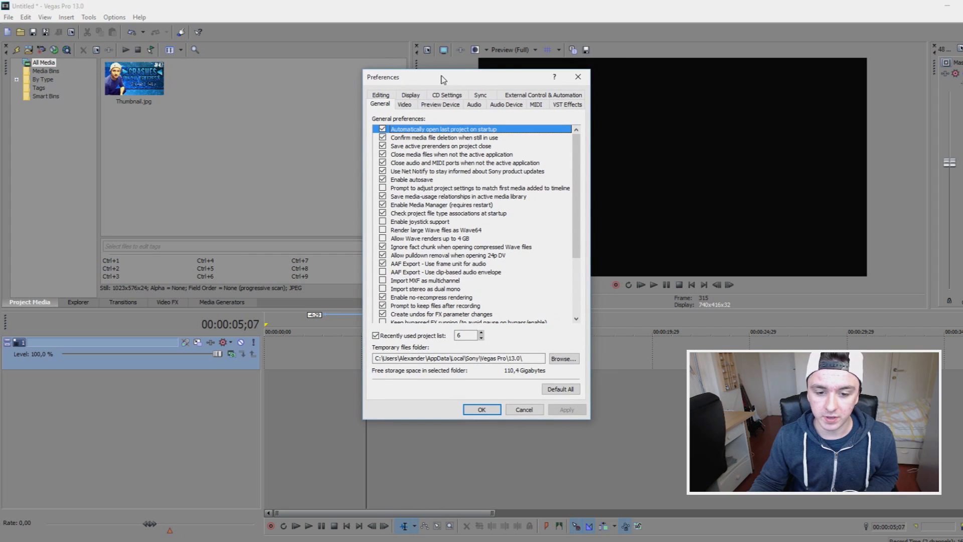
click(410, 102)
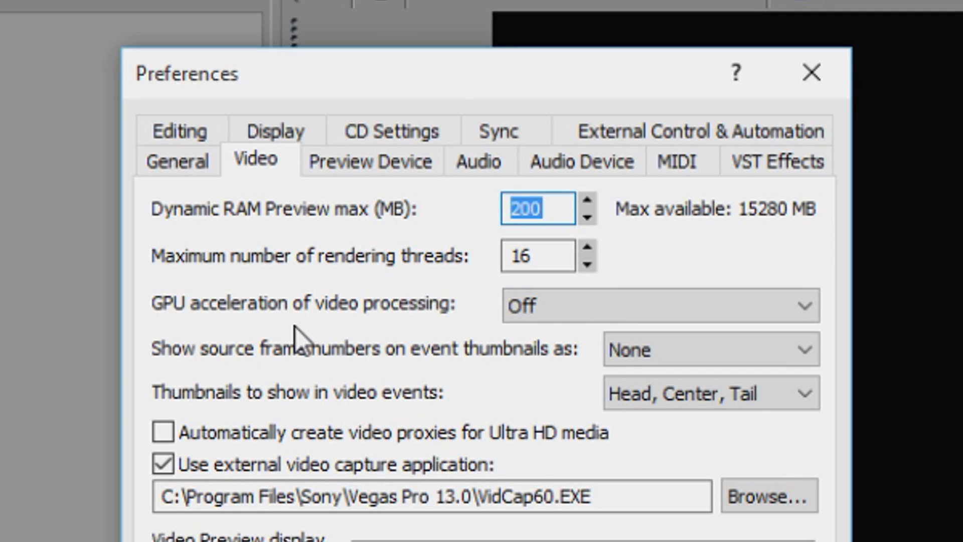
click(590, 292)
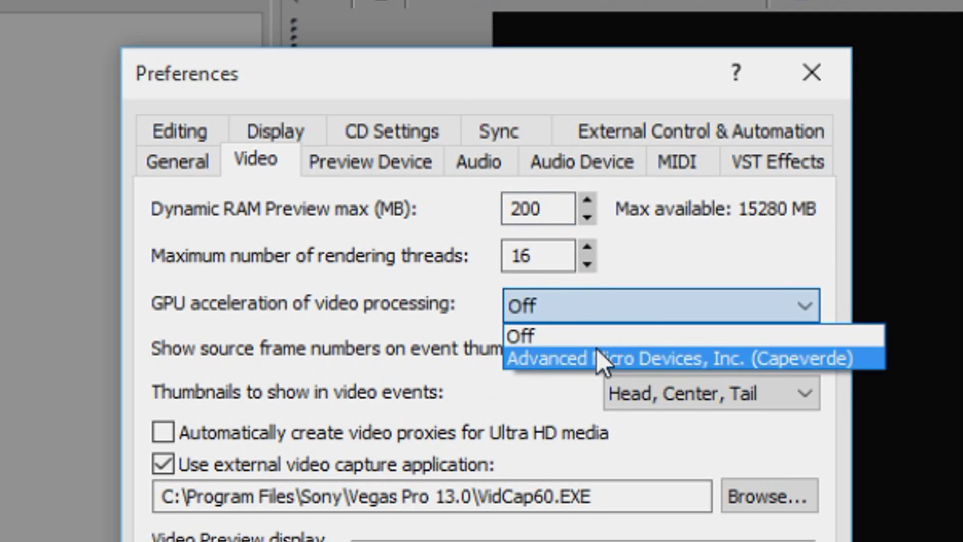
click(592, 339)
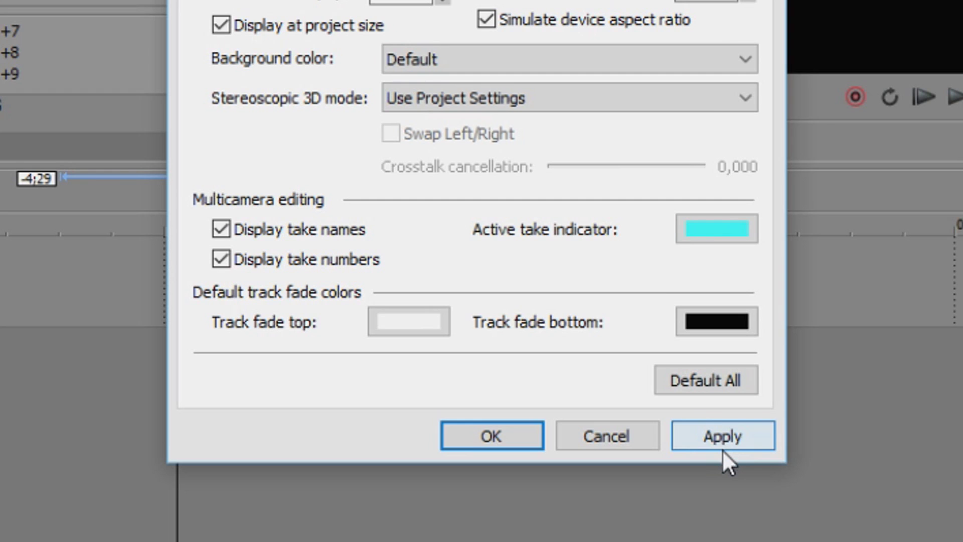
click(723, 436)
click(469, 432)
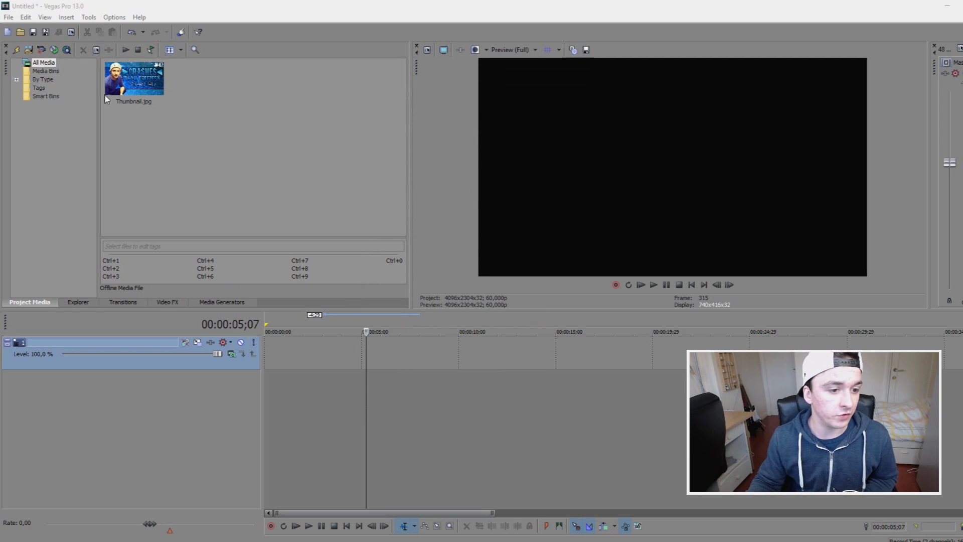
- Place Thumbnail.jpg on the timeline and open Render As with Sony AVC/MVC templates expanded
drag(148, 85, 341, 347)
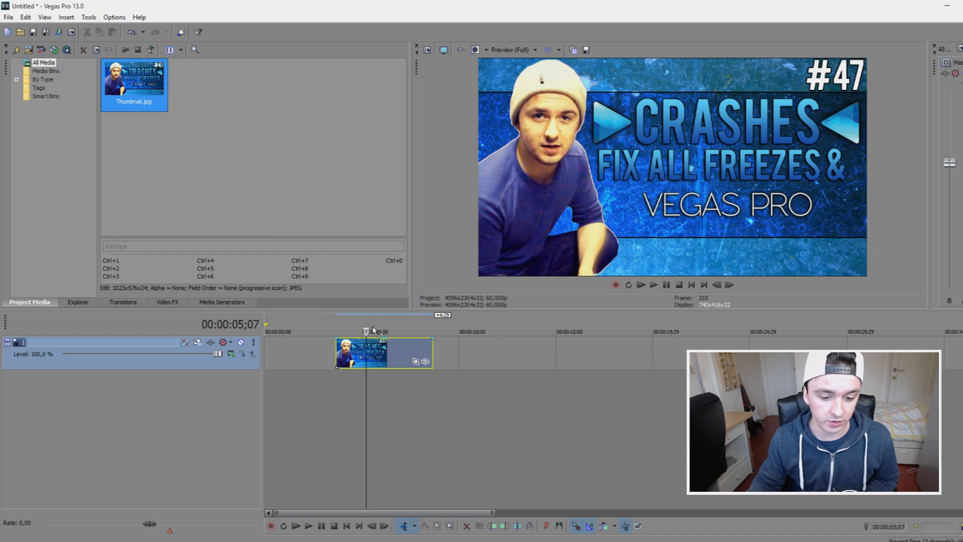
click(9, 17)
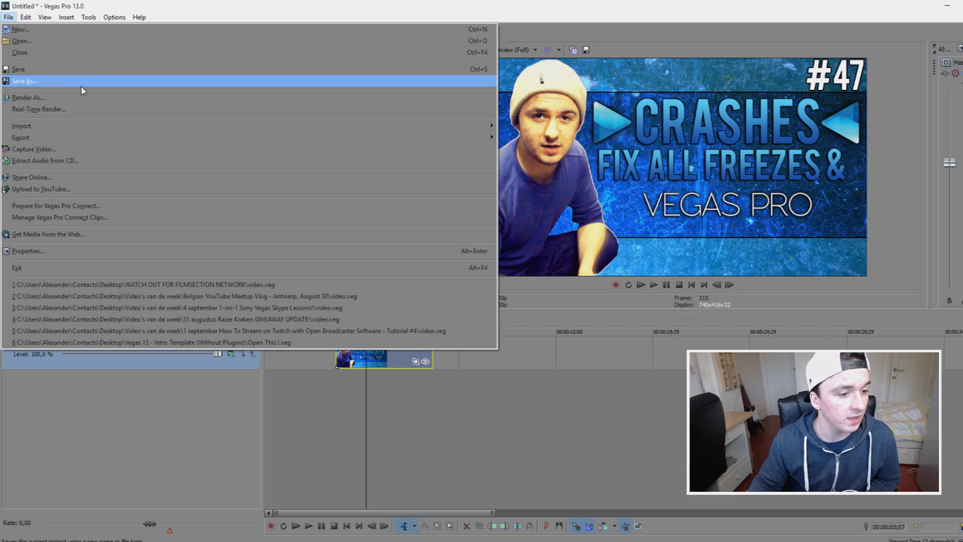
click(269, 315)
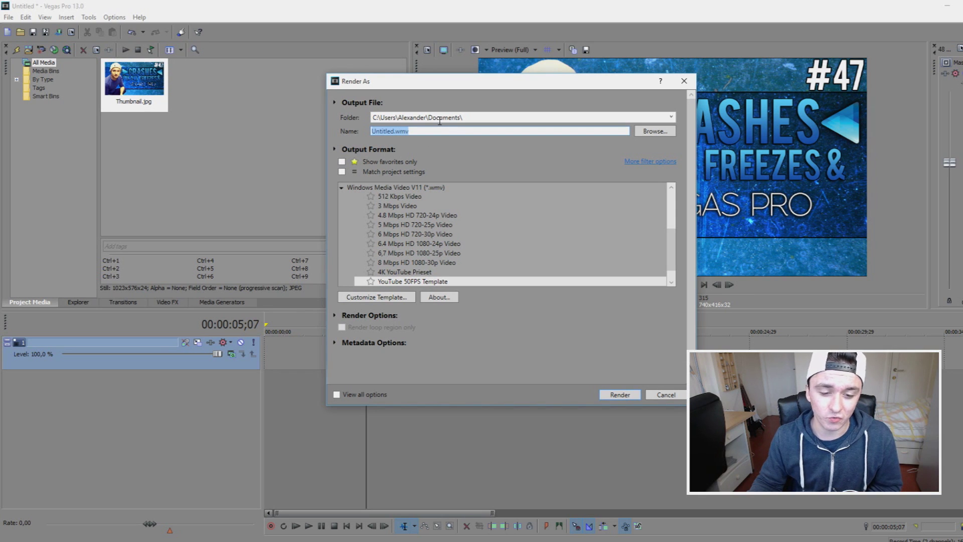
double_click(409, 191)
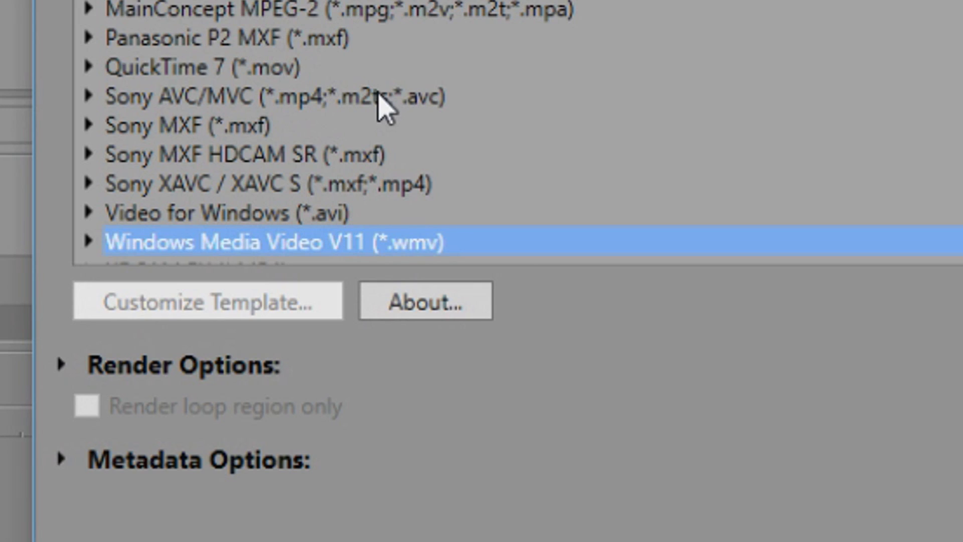
double_click(379, 95)
scroll(379, 100, down, 10)
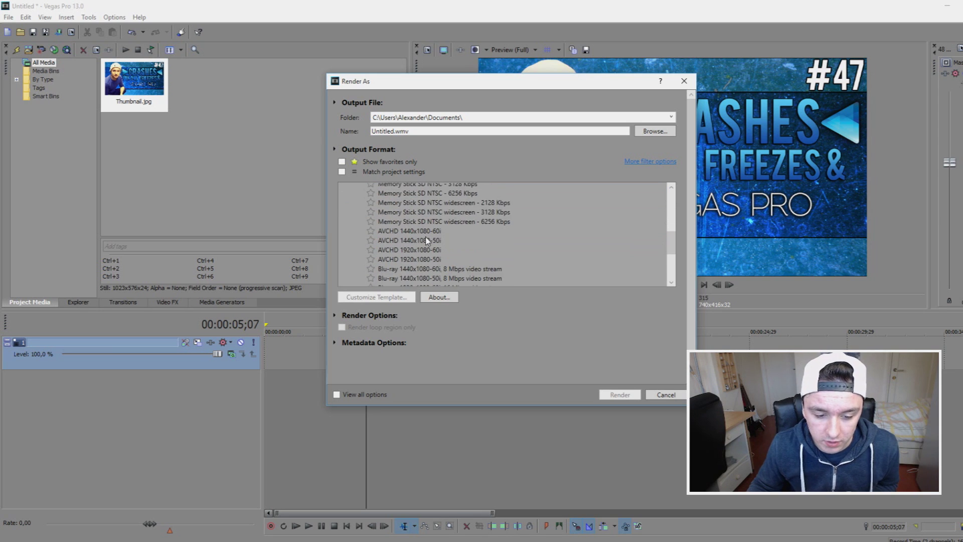
scroll(427, 240, down, 3)
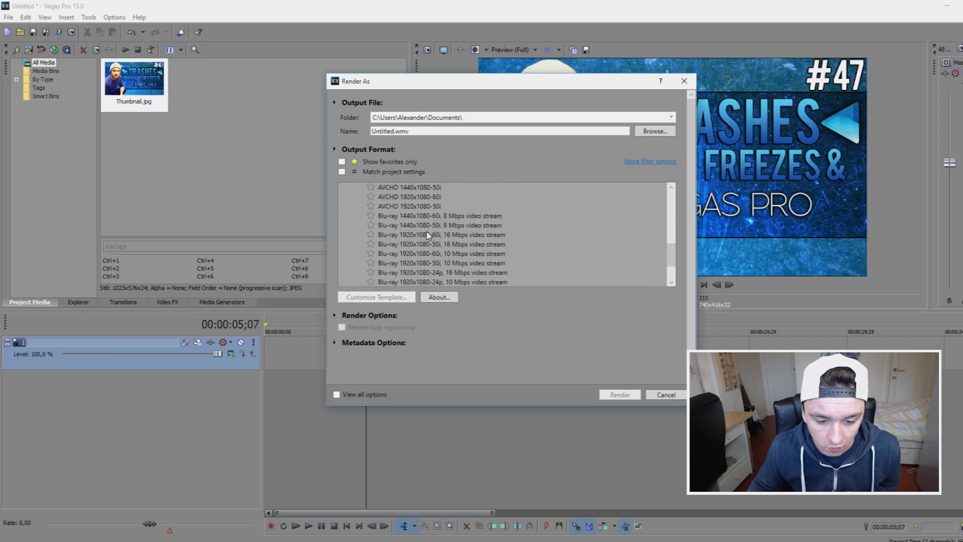
scroll(428, 236, up, 8)
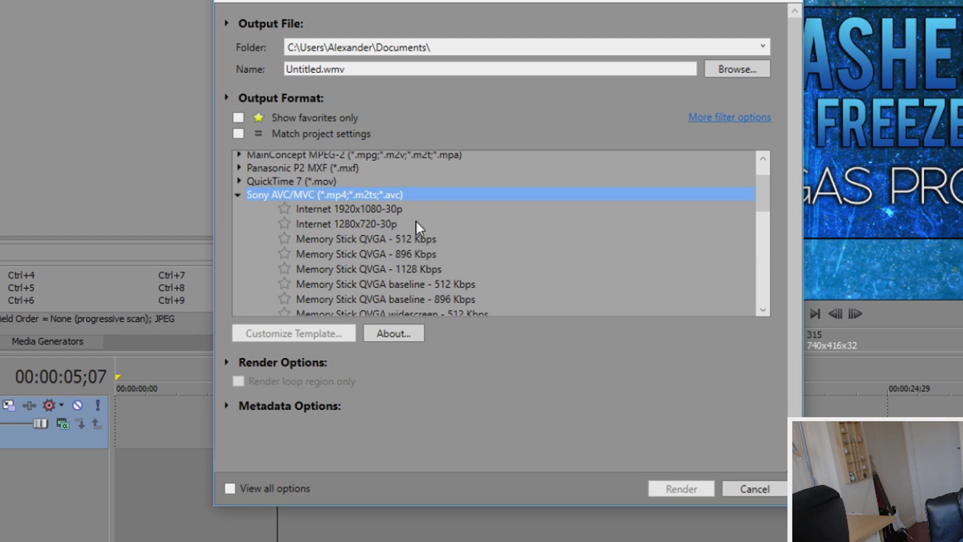
- Customize the Internet 1920x1080-30p template to encode with 'Render using CPU only'
click(412, 208)
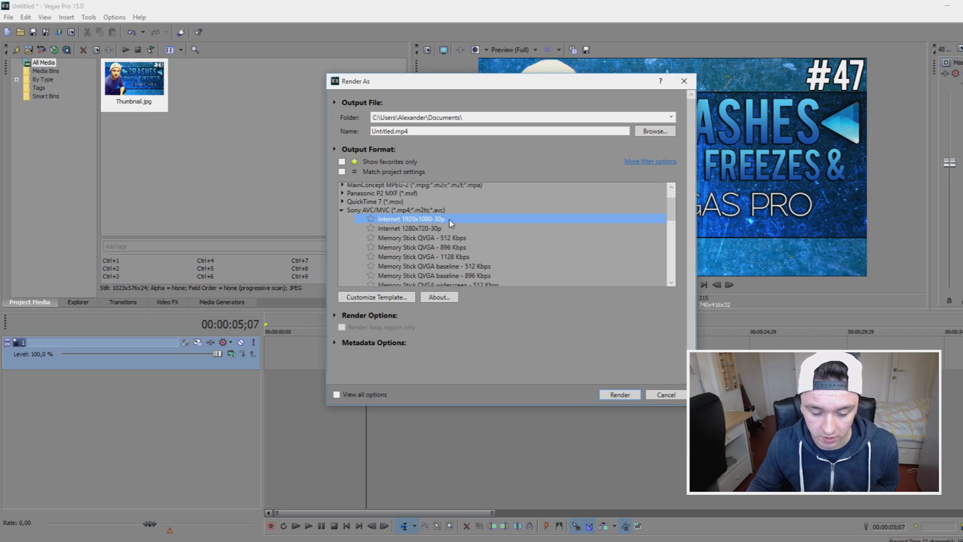
click(394, 298)
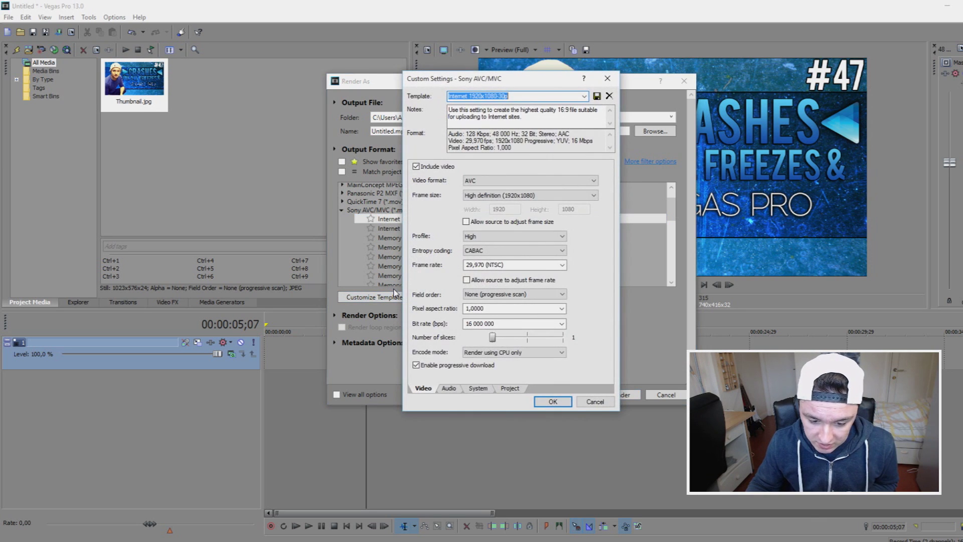
click(562, 352)
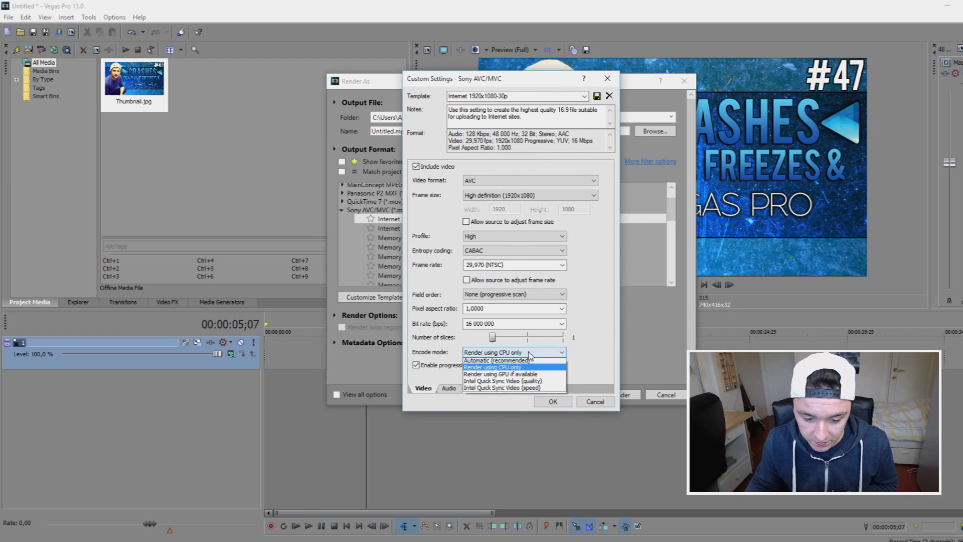
click(528, 352)
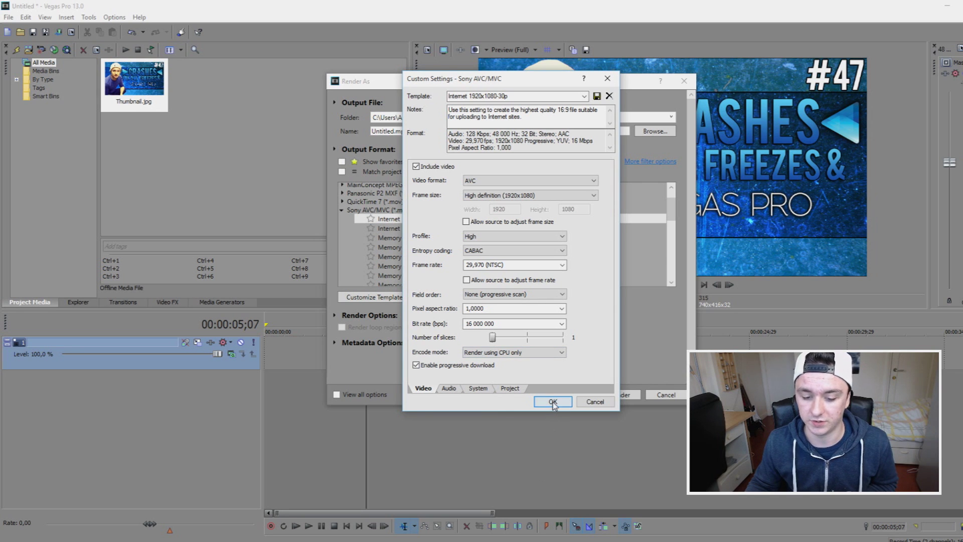
click(553, 402)
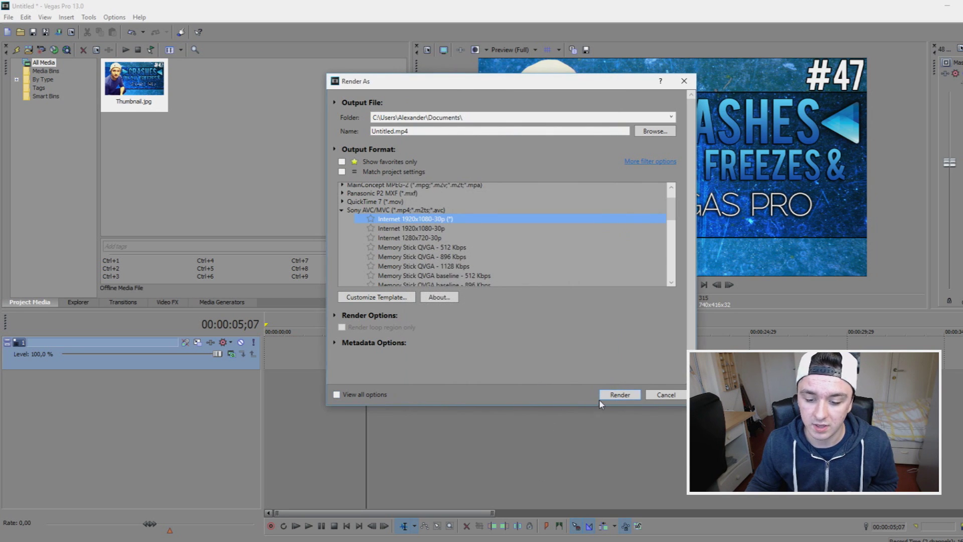